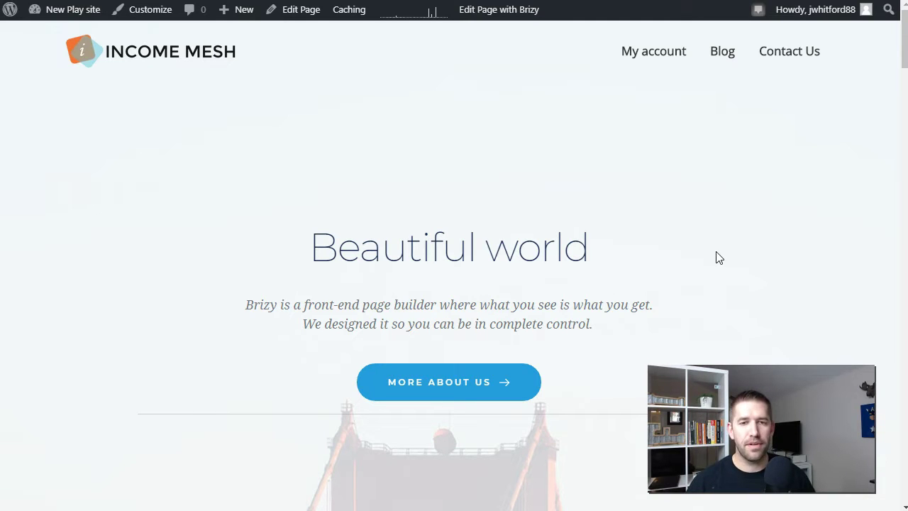
Scroll the live home page, then go to the WordPress admin Dashboard through the site-name menu
{"action": "scroll", "coordinate": [685, 238], "scroll_direction": "down", "scroll_amount": 10}
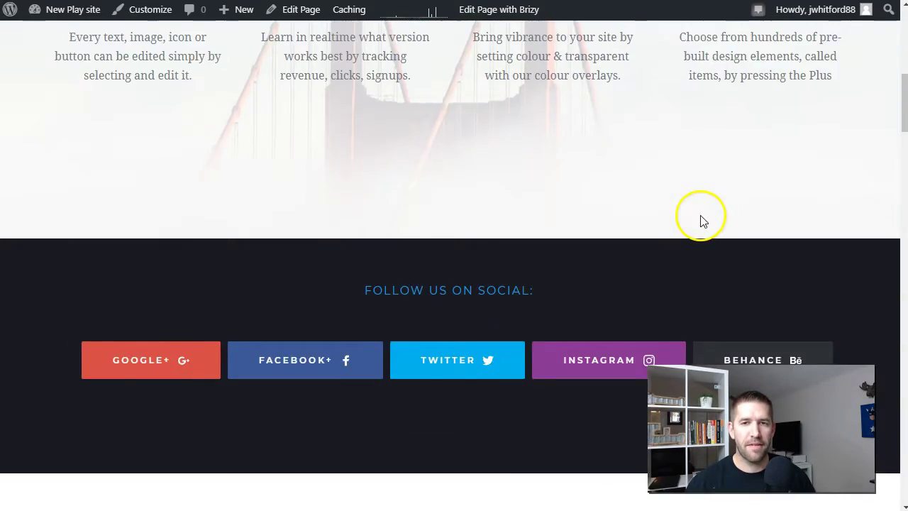
{"action": "scroll", "coordinate": [703, 221], "scroll_direction": "down", "scroll_amount": 12}
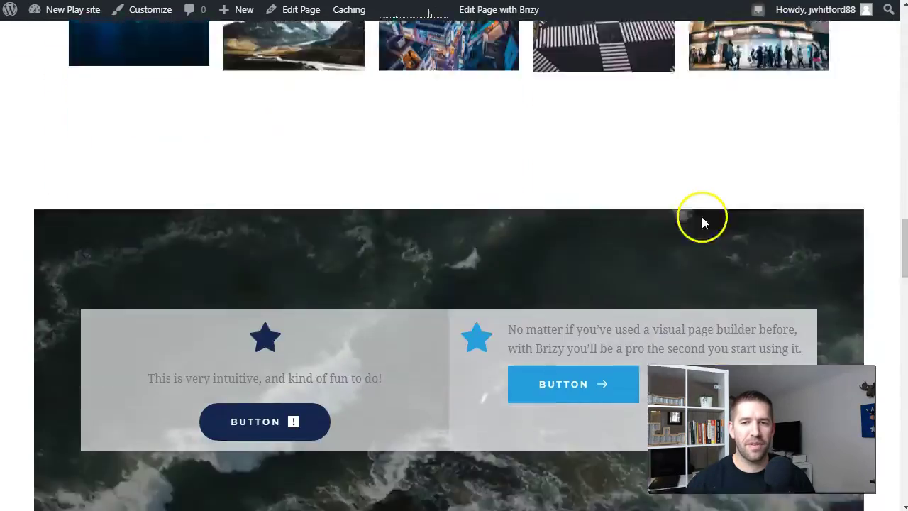
{"action": "scroll", "coordinate": [702, 223], "scroll_direction": "down", "scroll_amount": 4}
{"action": "scroll", "coordinate": [701, 248], "scroll_direction": "up", "scroll_amount": 15}
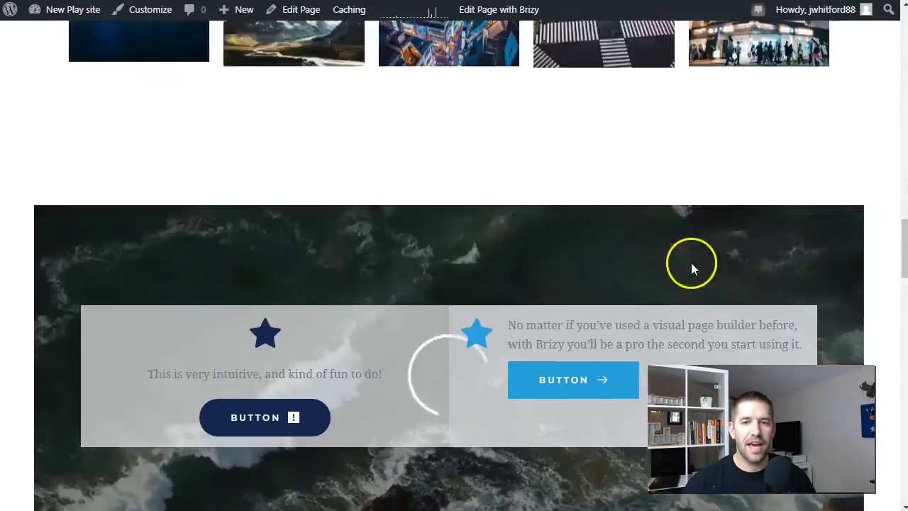
{"action": "scroll", "coordinate": [687, 296], "scroll_direction": "up", "scroll_amount": 5}
{"action": "scroll", "coordinate": [676, 302], "scroll_direction": "up", "scroll_amount": 15}
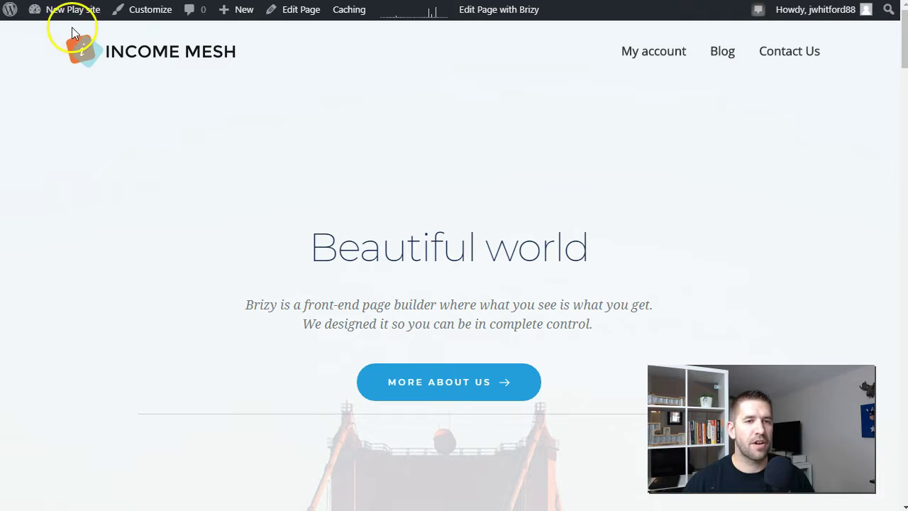
{"action": "mouse_move", "coordinate": [74, 25]}
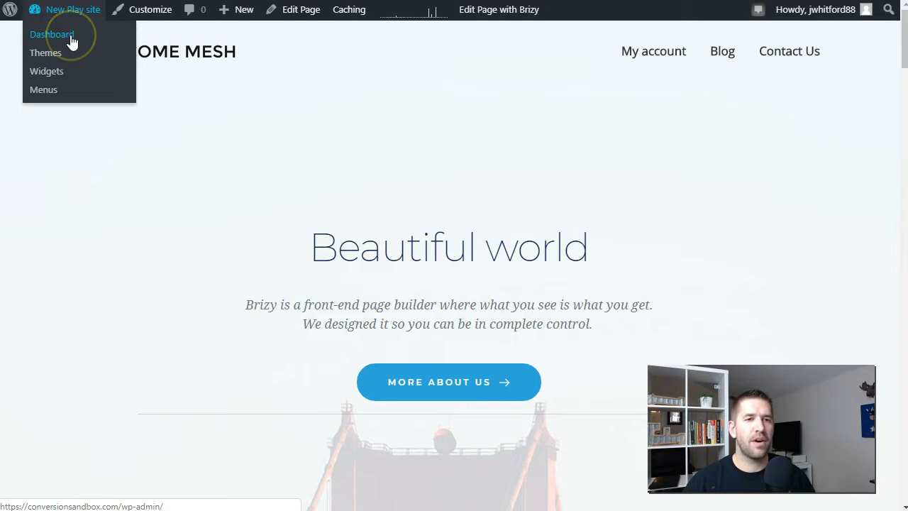
{"action": "left_click", "coordinate": [51, 34]}
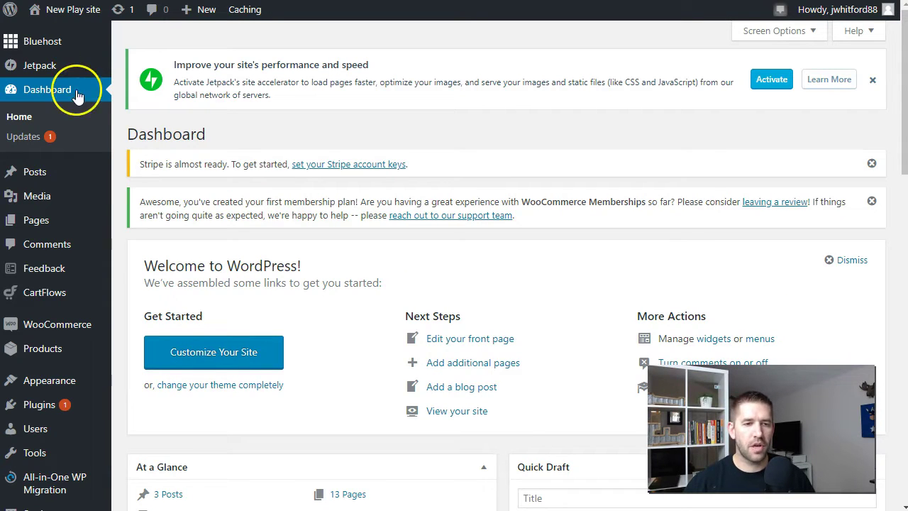
{"action": "mouse_move", "coordinate": [76, 383]}
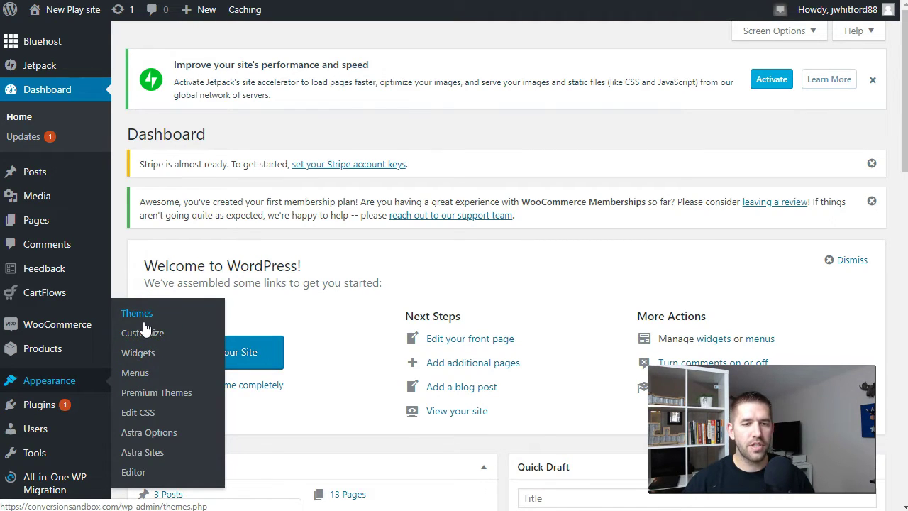
Open Appearance > Astra Options and its Import Starter Site library
{"action": "left_click", "coordinate": [151, 435]}
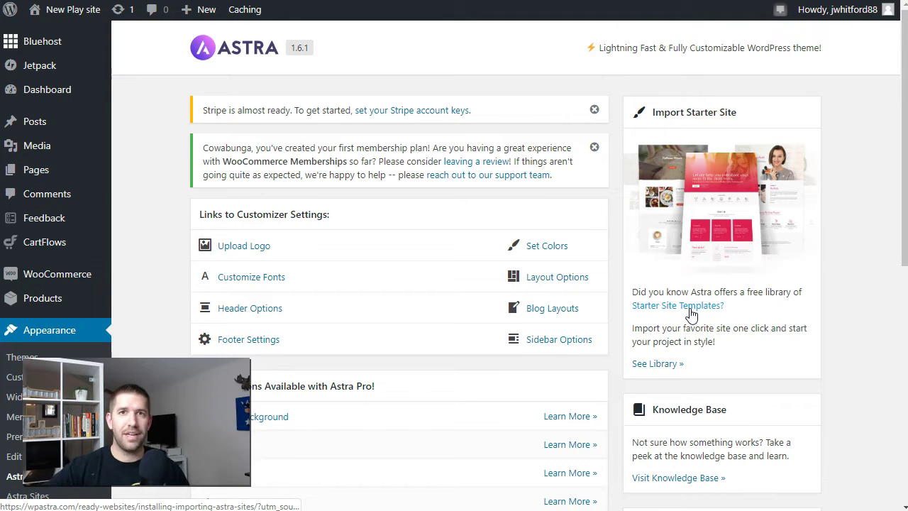
{"action": "left_click", "coordinate": [667, 374]}
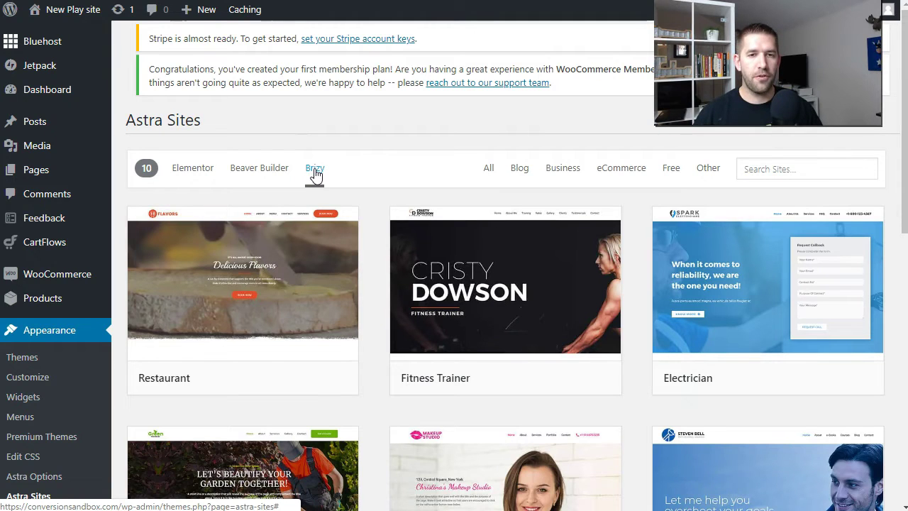
{"action": "left_click", "coordinate": [315, 174]}
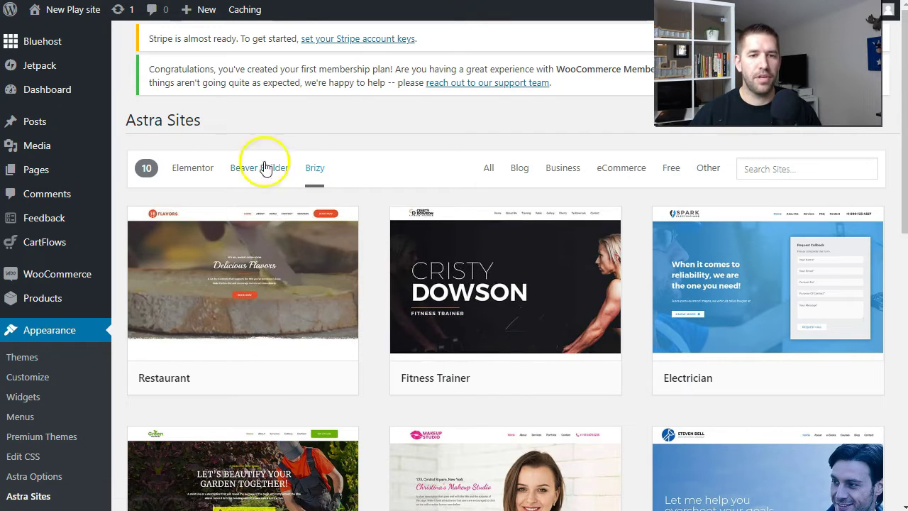
{"action": "scroll", "coordinate": [337, 190], "scroll_direction": "down", "scroll_amount": 1}
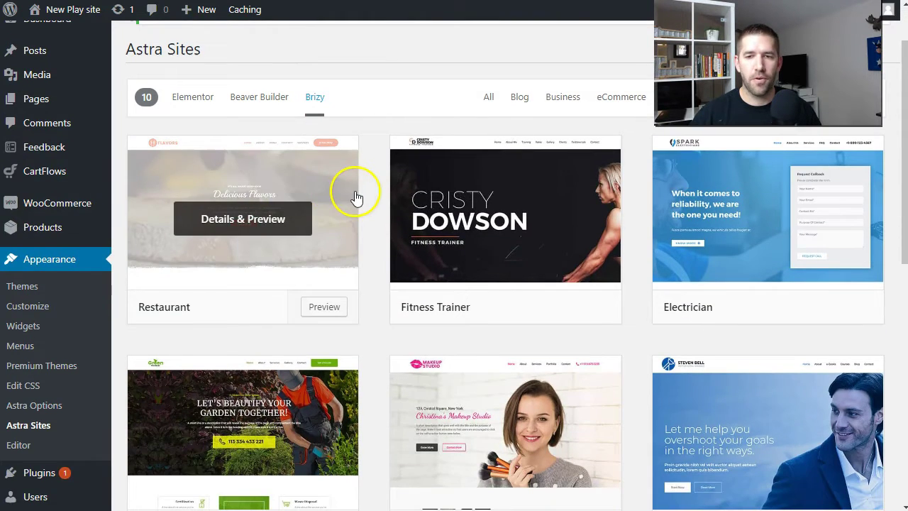
{"action": "scroll", "coordinate": [355, 194], "scroll_direction": "down", "scroll_amount": 1}
{"action": "scroll", "coordinate": [355, 194], "scroll_direction": "down", "scroll_amount": 1}
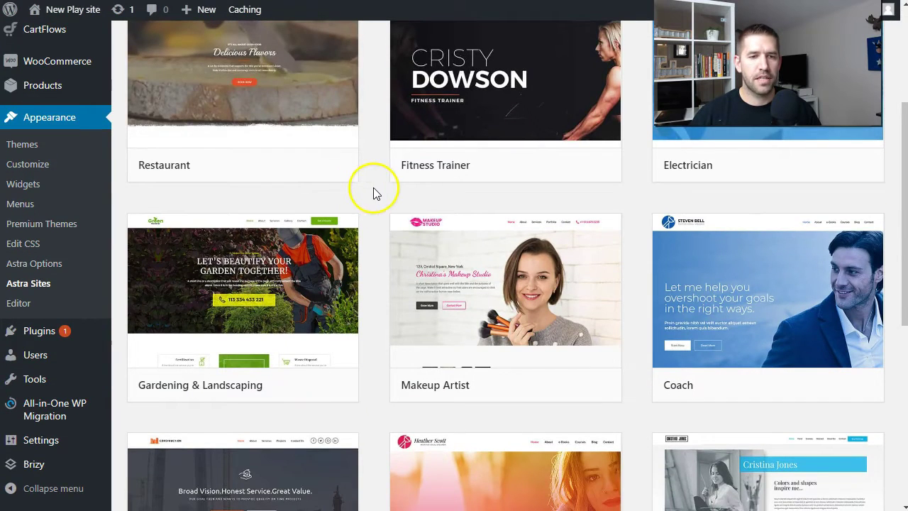
{"action": "scroll", "coordinate": [376, 193], "scroll_direction": "down", "scroll_amount": 3}
{"action": "scroll", "coordinate": [379, 192], "scroll_direction": "down", "scroll_amount": 3}
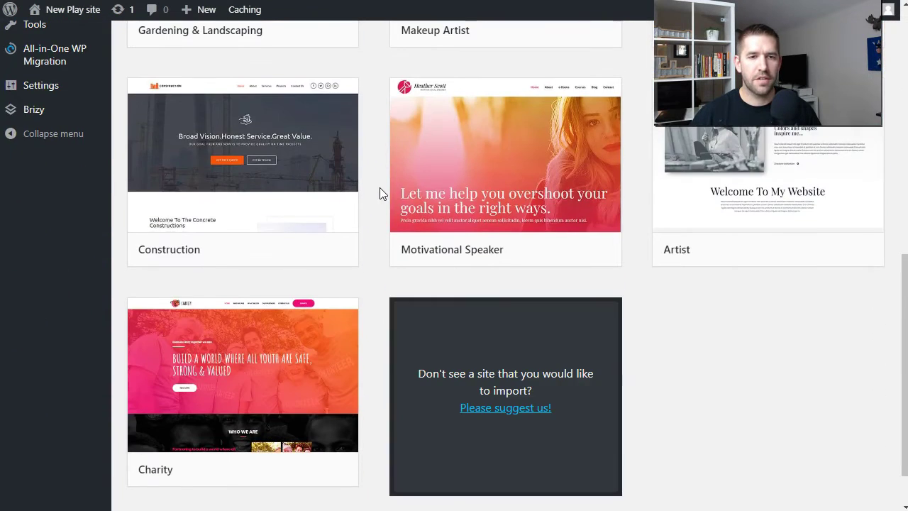
{"action": "scroll", "coordinate": [379, 193], "scroll_direction": "down", "scroll_amount": 1}
{"action": "left_click", "coordinate": [391, 233]}
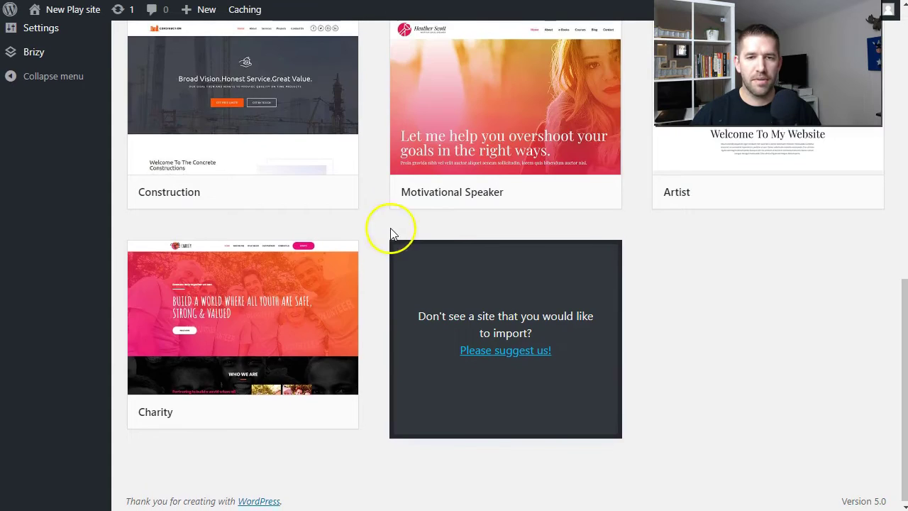
{"action": "scroll", "coordinate": [391, 235], "scroll_direction": "up", "scroll_amount": 3}
{"action": "scroll", "coordinate": [389, 231], "scroll_direction": "up", "scroll_amount": 5}
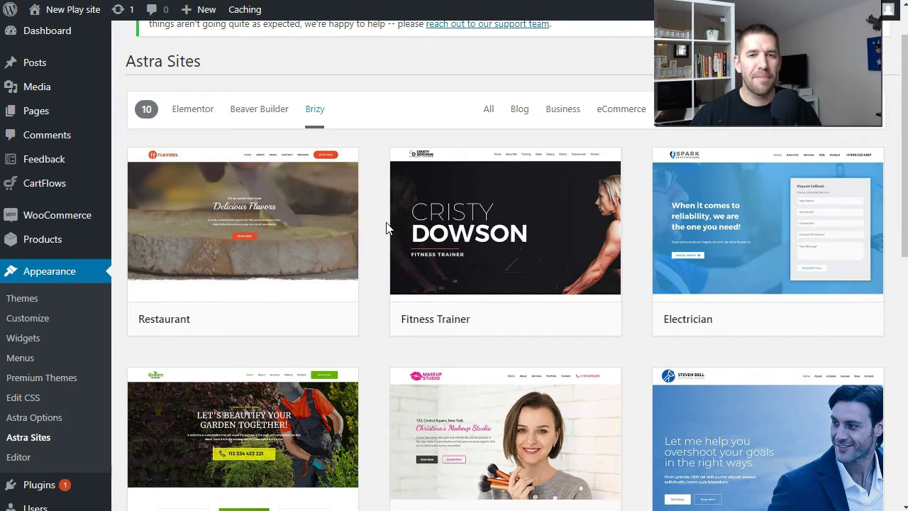
{"action": "scroll", "coordinate": [386, 227], "scroll_direction": "down", "scroll_amount": 2}
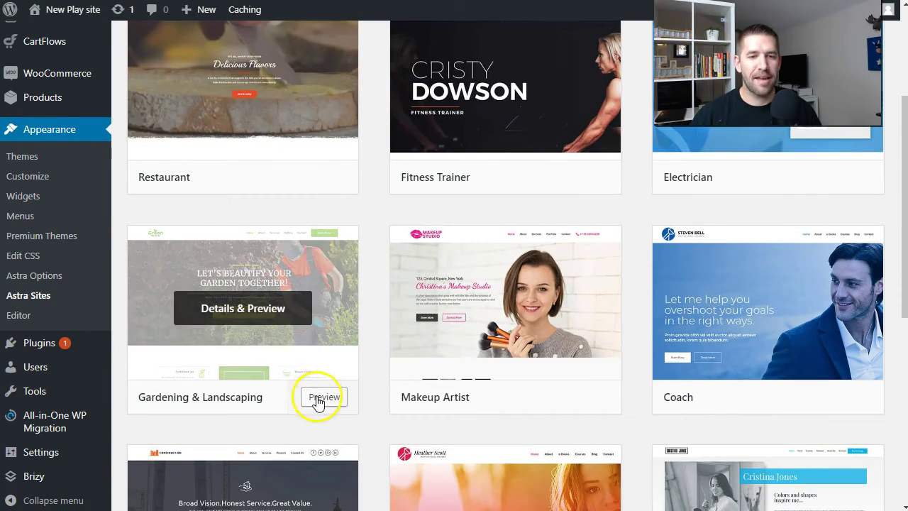
Preview the Gardening & Landscaping starter site, scroll through it, then view its About page
{"action": "left_click", "coordinate": [324, 397]}
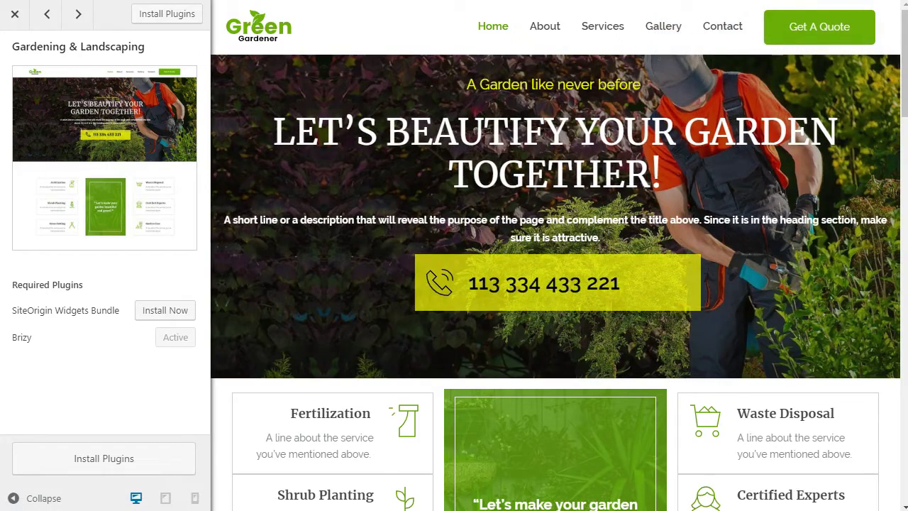
{"action": "scroll", "coordinate": [801, 200], "scroll_direction": "down", "scroll_amount": 3}
{"action": "scroll", "coordinate": [742, 229], "scroll_direction": "down", "scroll_amount": 5}
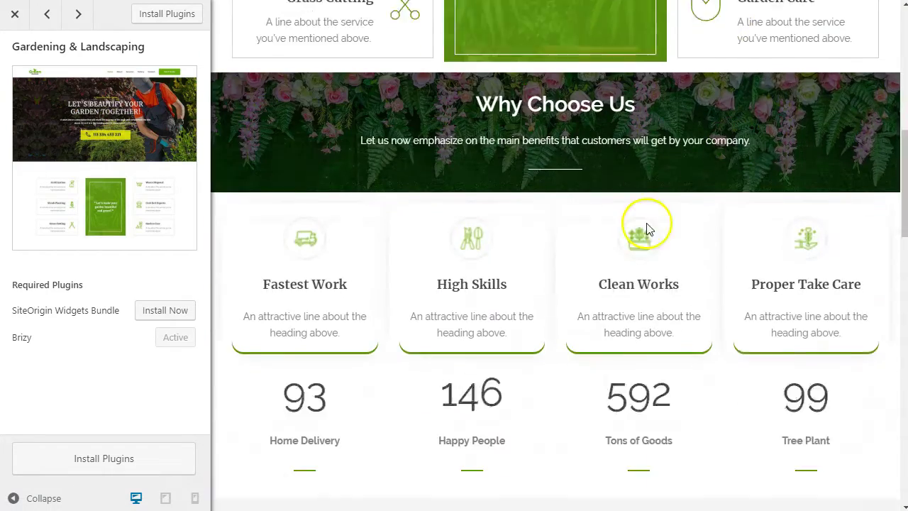
{"action": "scroll", "coordinate": [566, 234], "scroll_direction": "down", "scroll_amount": 6}
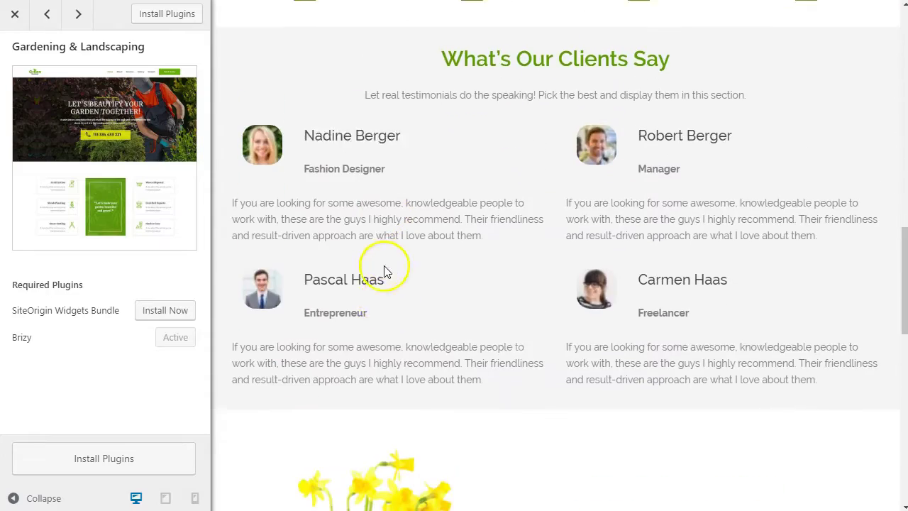
{"action": "scroll", "coordinate": [385, 263], "scroll_direction": "down", "scroll_amount": 10}
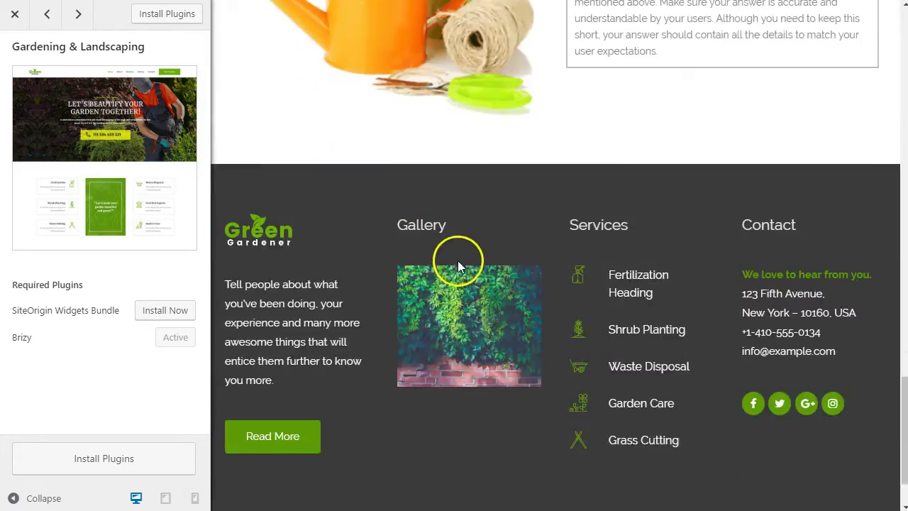
{"action": "scroll", "coordinate": [667, 343], "scroll_direction": "up", "scroll_amount": 20}
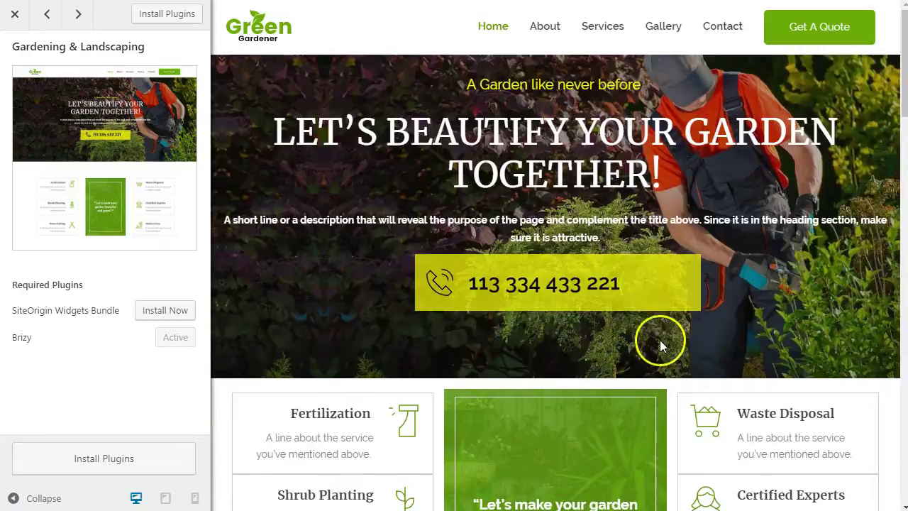
{"action": "left_click", "coordinate": [551, 33]}
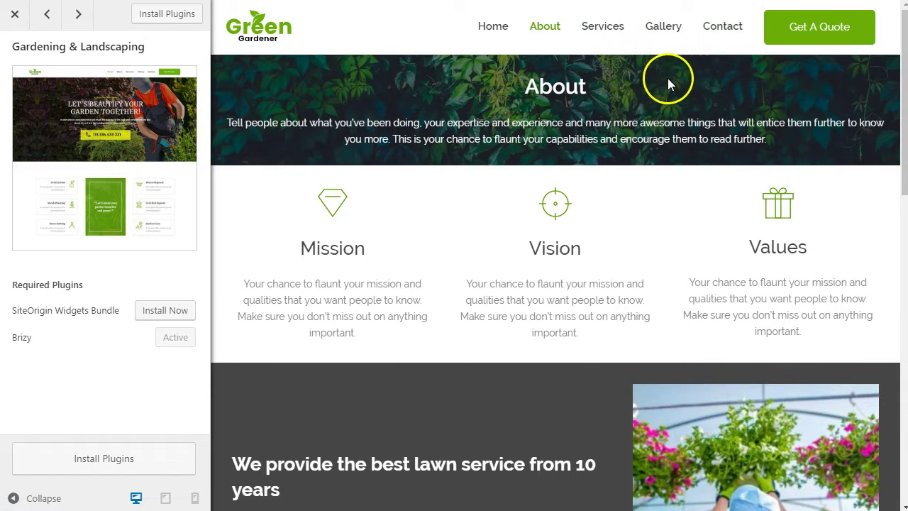
{"action": "scroll", "coordinate": [663, 83], "scroll_direction": "down", "scroll_amount": 4}
{"action": "scroll", "coordinate": [648, 104], "scroll_direction": "up", "scroll_amount": 4}
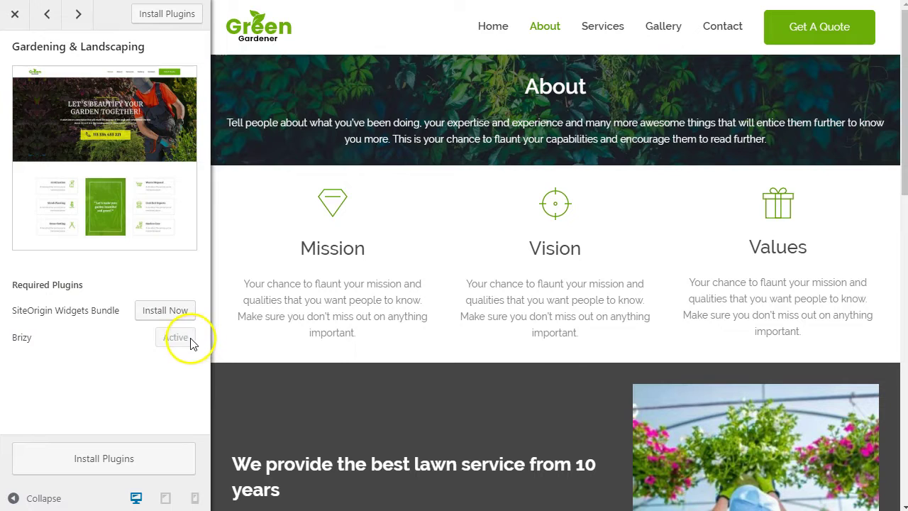
Install the required plugins, then import Gardening & Landscaping and confirm with OK
{"action": "left_click", "coordinate": [104, 461]}
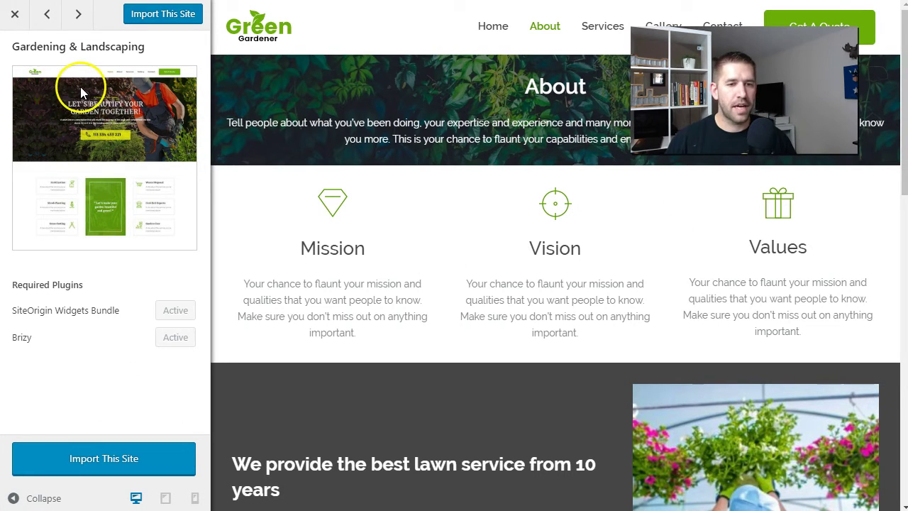
{"action": "left_click", "coordinate": [100, 461]}
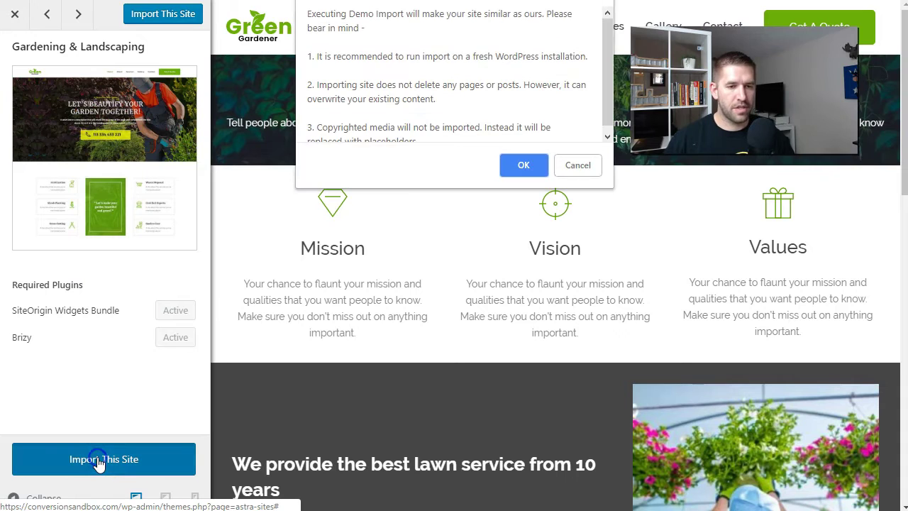
{"action": "left_click", "coordinate": [525, 165]}
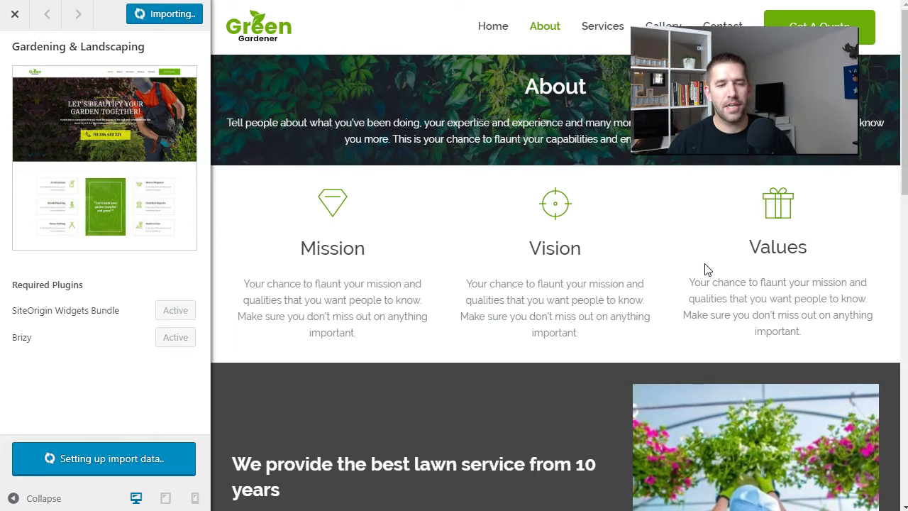
{"action": "left_click", "coordinate": [559, 243]}
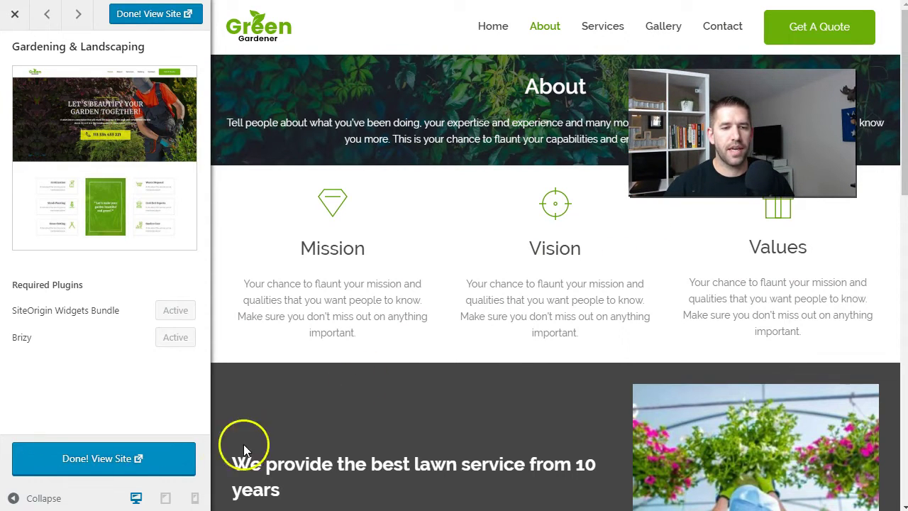
Open the imported live site and expand the 'What kind of lawn maintenance?' FAQ answer
{"action": "left_click", "coordinate": [114, 459]}
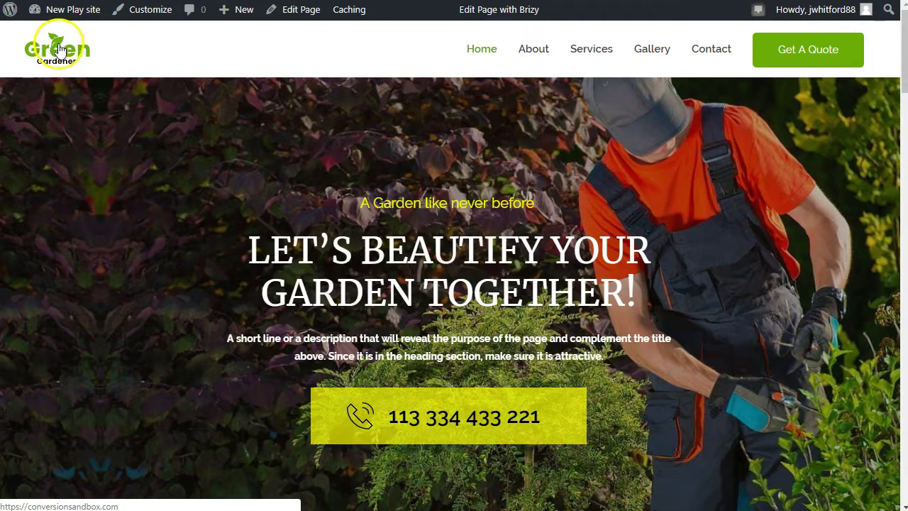
{"action": "scroll", "coordinate": [395, 145], "scroll_direction": "down", "scroll_amount": 7}
{"action": "scroll", "coordinate": [471, 193], "scroll_direction": "down", "scroll_amount": 2}
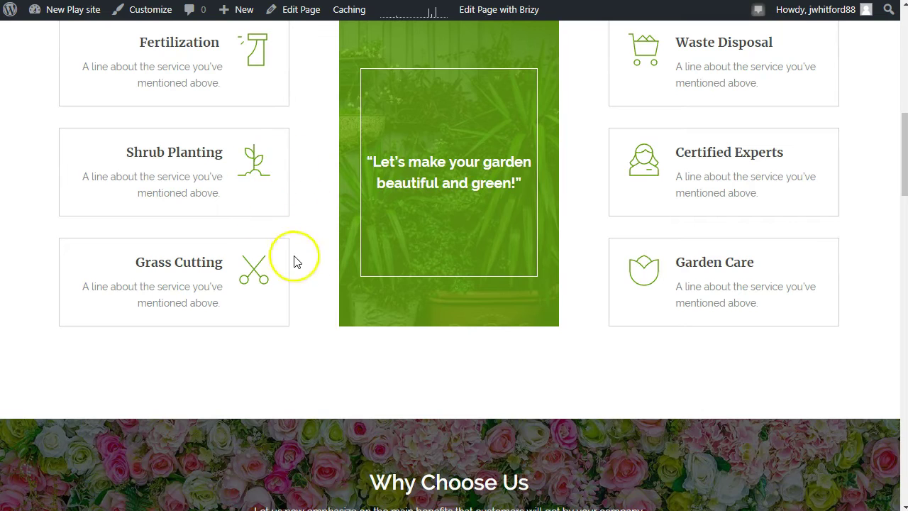
{"action": "scroll", "coordinate": [501, 253], "scroll_direction": "down", "scroll_amount": 8}
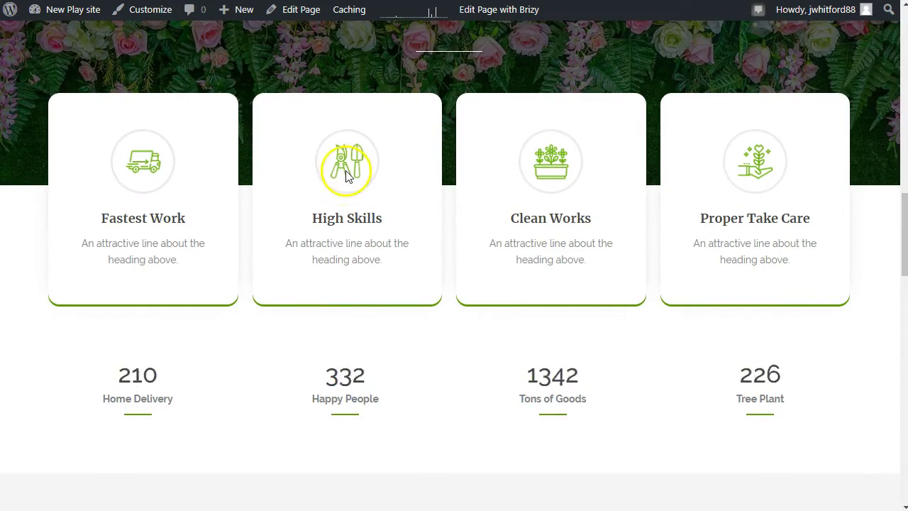
{"action": "scroll", "coordinate": [310, 229], "scroll_direction": "down", "scroll_amount": 15}
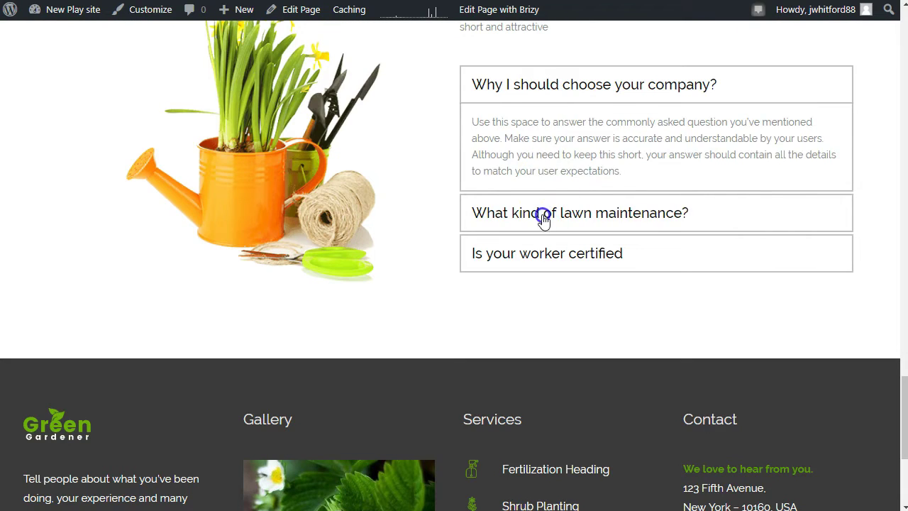
{"action": "left_click", "coordinate": [543, 220]}
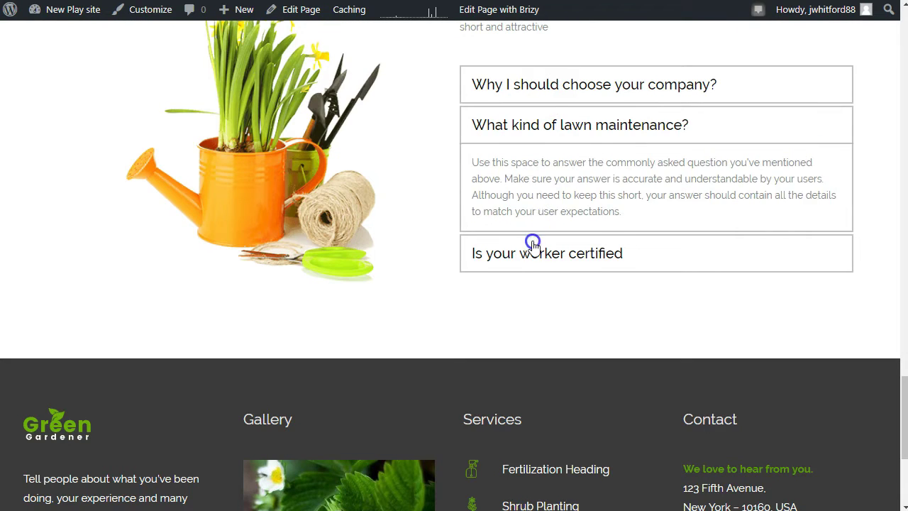
Return to the top of the home page and go to the About page
{"action": "scroll", "coordinate": [521, 248], "scroll_direction": "down", "scroll_amount": 4}
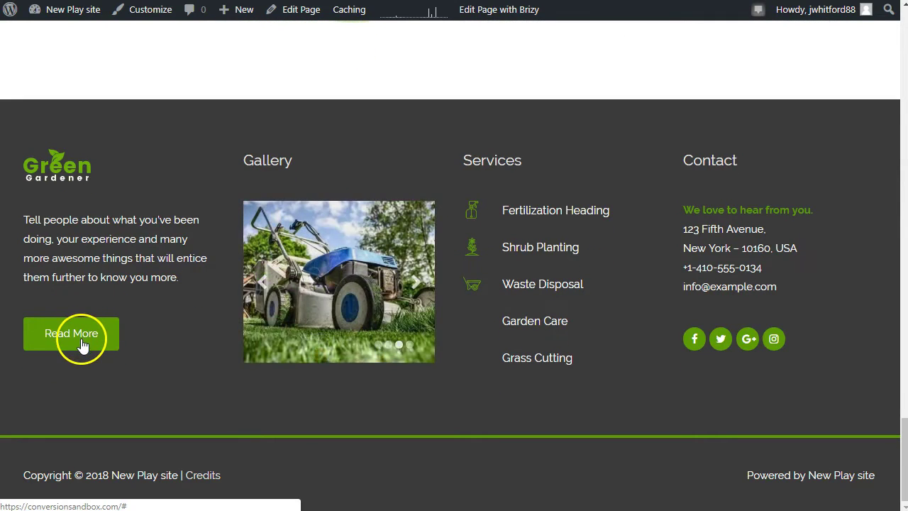
{"action": "scroll", "coordinate": [731, 405], "scroll_direction": "up", "scroll_amount": 1}
{"action": "key", "text": "Home"}
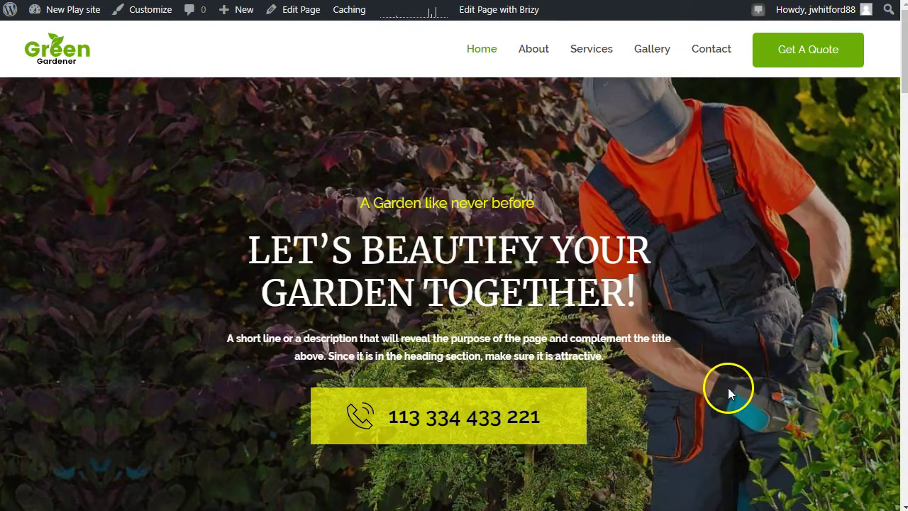
{"action": "left_click", "coordinate": [533, 51]}
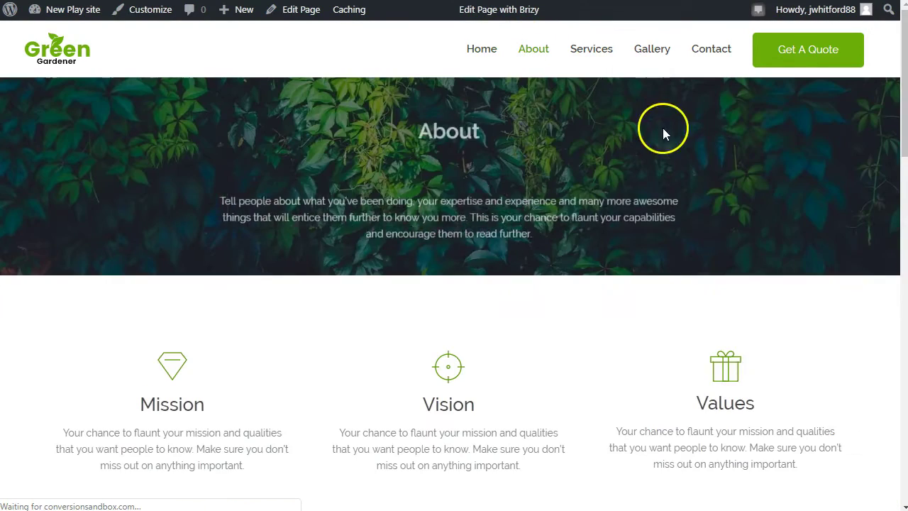
Scroll through the About page, then go to the Gallery page from the menu
{"action": "scroll", "coordinate": [709, 148], "scroll_direction": "down", "scroll_amount": 6}
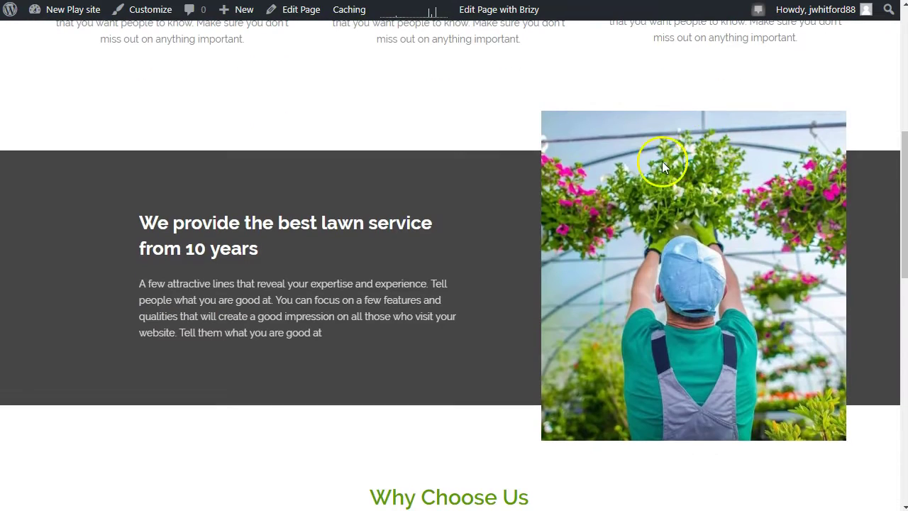
{"action": "scroll", "coordinate": [602, 174], "scroll_direction": "down", "scroll_amount": 5}
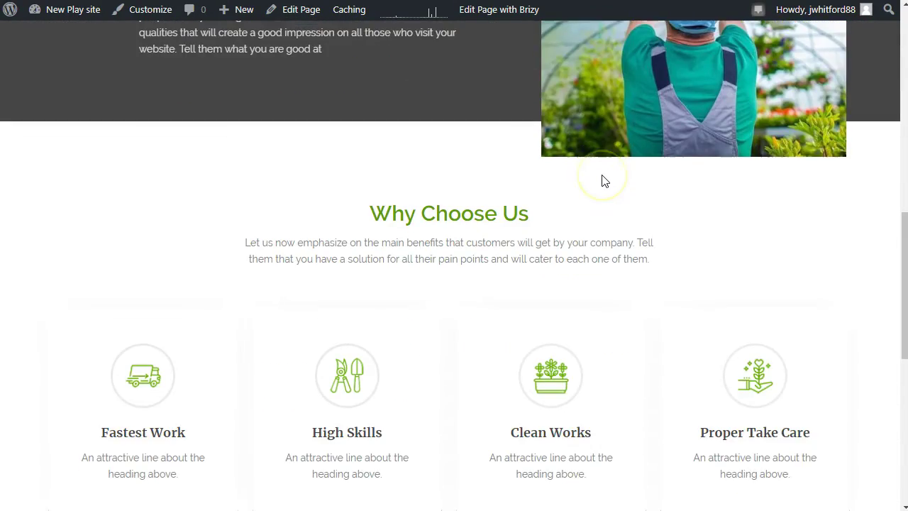
{"action": "scroll", "coordinate": [601, 174], "scroll_direction": "down", "scroll_amount": 3}
{"action": "scroll", "coordinate": [573, 162], "scroll_direction": "down", "scroll_amount": 3}
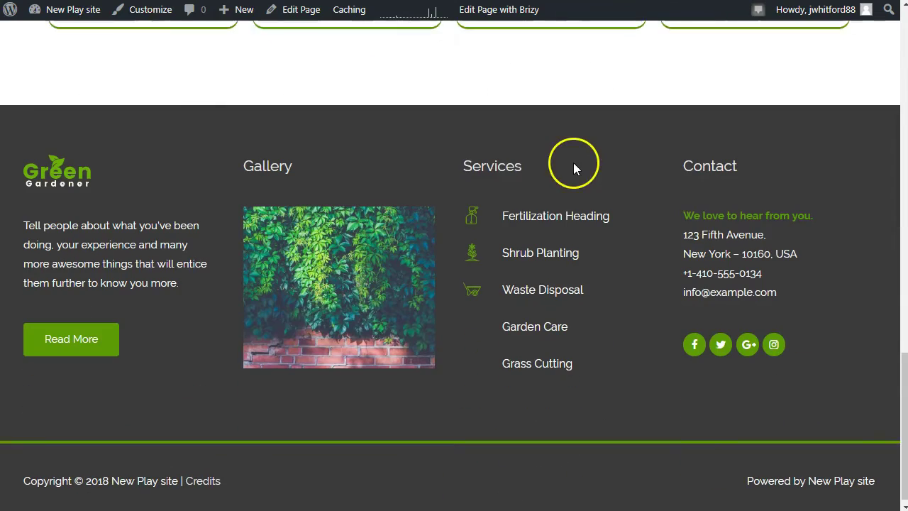
{"action": "scroll", "coordinate": [624, 221], "scroll_direction": "up", "scroll_amount": 12}
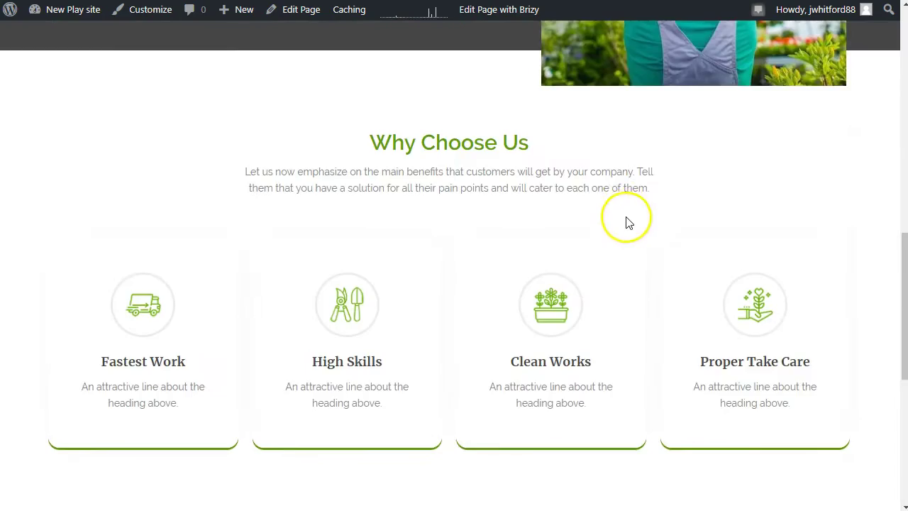
{"action": "scroll", "coordinate": [627, 226], "scroll_direction": "up", "scroll_amount": 4}
{"action": "left_click", "coordinate": [647, 57]}
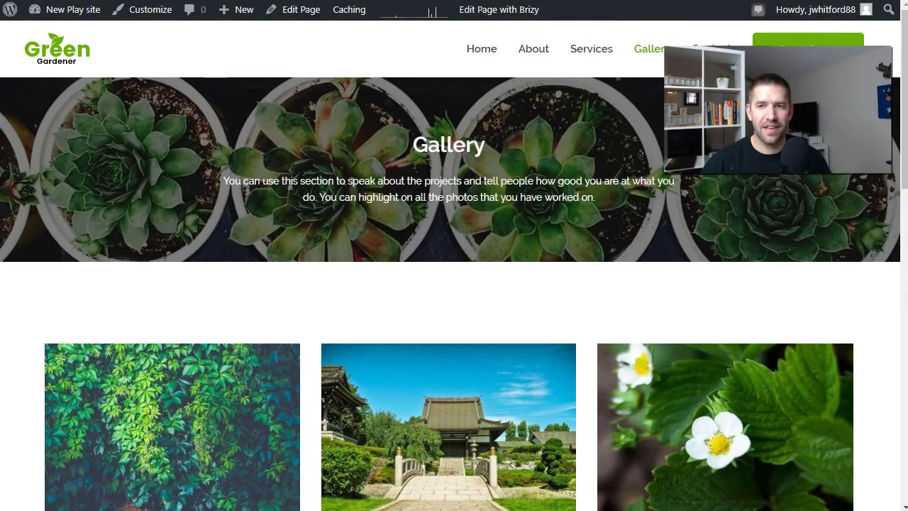
Look over the Gallery page and open it with 'Edit Page with Brizy'
{"action": "scroll", "coordinate": [785, 247], "scroll_direction": "down", "scroll_amount": 12}
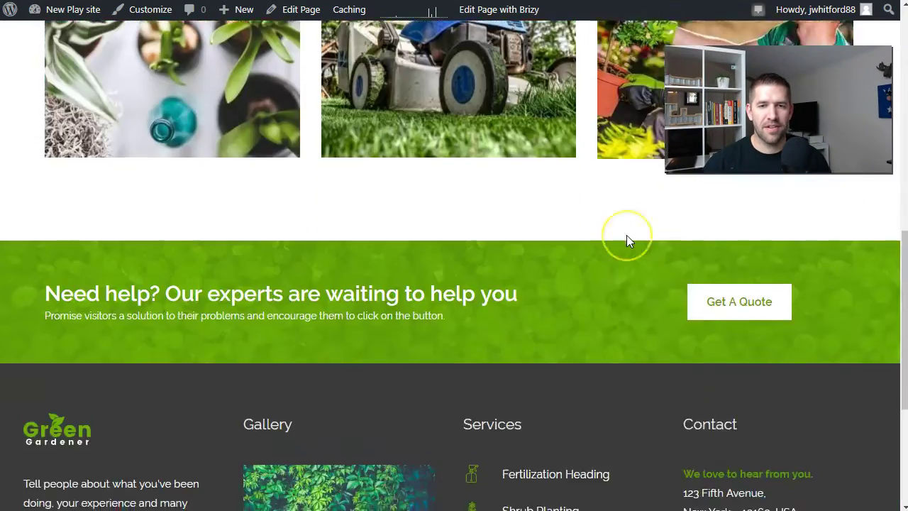
{"action": "scroll", "coordinate": [632, 244], "scroll_direction": "down", "scroll_amount": 2}
{"action": "scroll", "coordinate": [647, 258], "scroll_direction": "up", "scroll_amount": 15}
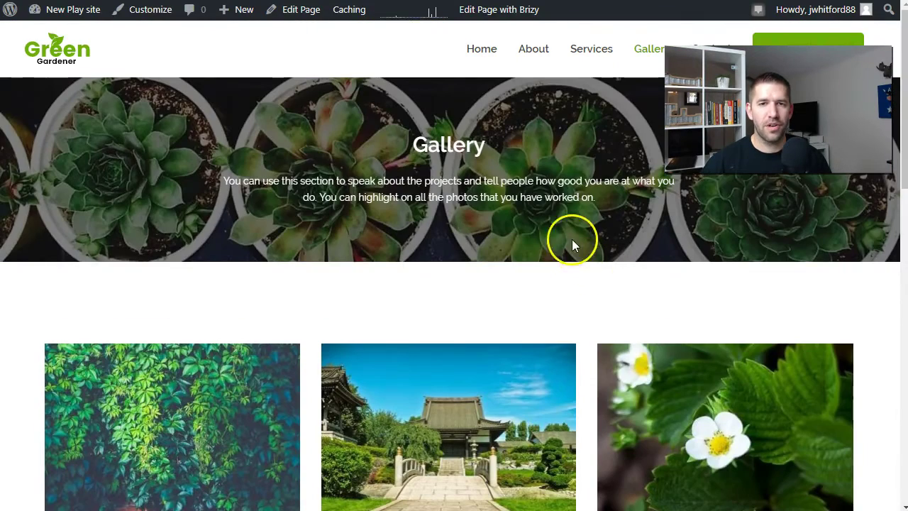
{"action": "left_click", "coordinate": [493, 22]}
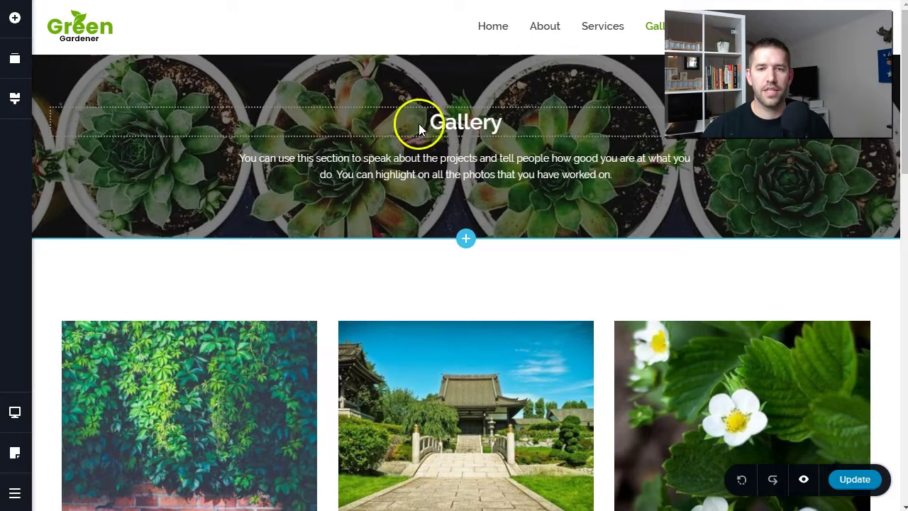
Drag the lawnmower photo into the middle column of the gallery's second row
{"action": "scroll", "coordinate": [543, 191], "scroll_direction": "down", "scroll_amount": 8}
{"action": "scroll", "coordinate": [539, 192], "scroll_direction": "up", "scroll_amount": 5}
{"action": "left_click_drag", "start_coordinate": [470, 275], "coordinate": [241, 208]}
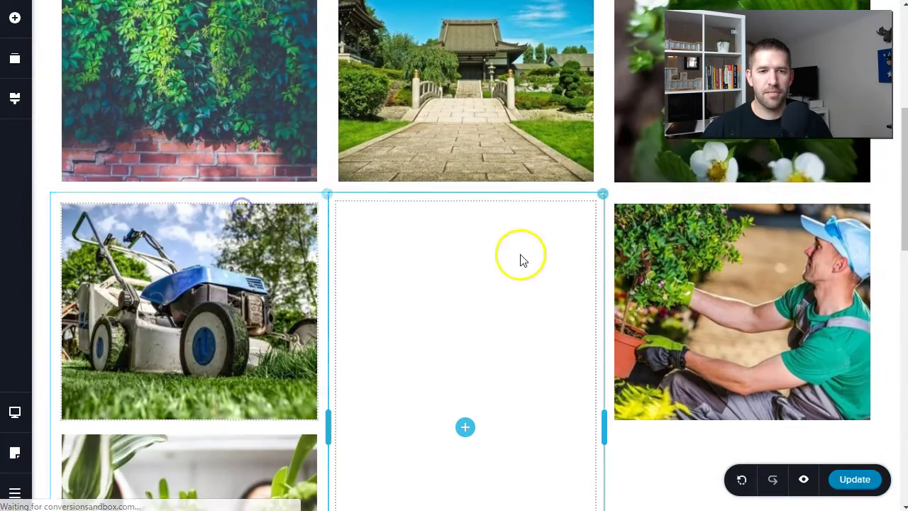
{"action": "left_click_drag", "start_coordinate": [211, 307], "coordinate": [464, 441]}
Duplicate the plant photo and drag the copy below the grid as a wide image
{"action": "left_click", "coordinate": [247, 349]}
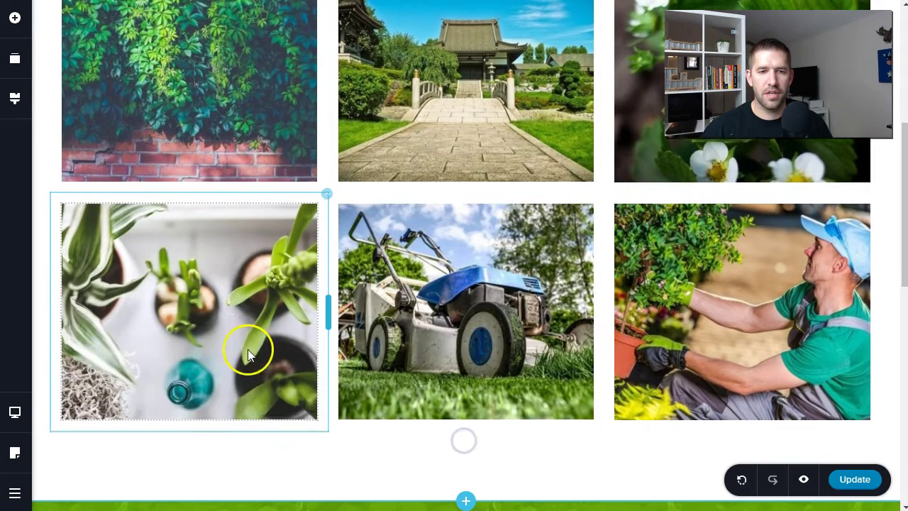
{"action": "right_click", "coordinate": [218, 324]}
{"action": "left_click", "coordinate": [248, 369]}
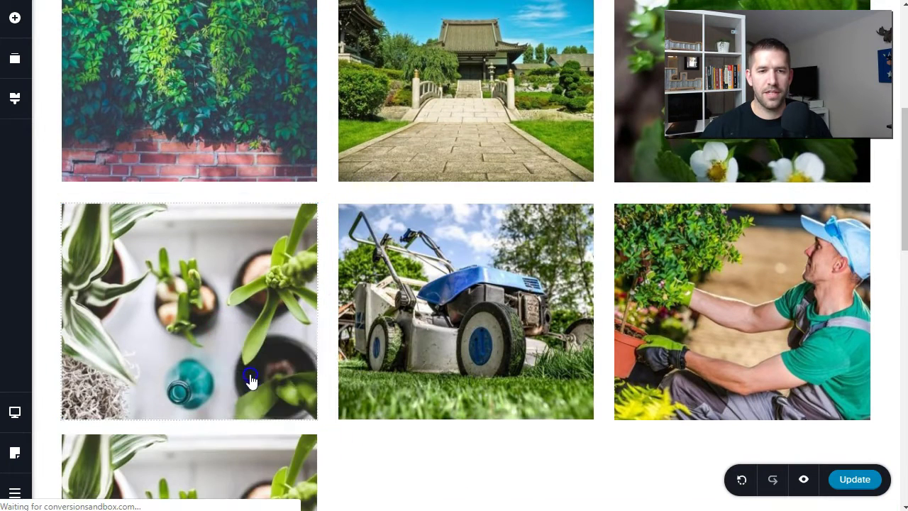
{"action": "scroll", "coordinate": [418, 255], "scroll_direction": "down", "scroll_amount": 5}
{"action": "left_click_drag", "start_coordinate": [219, 182], "coordinate": [525, 320]}
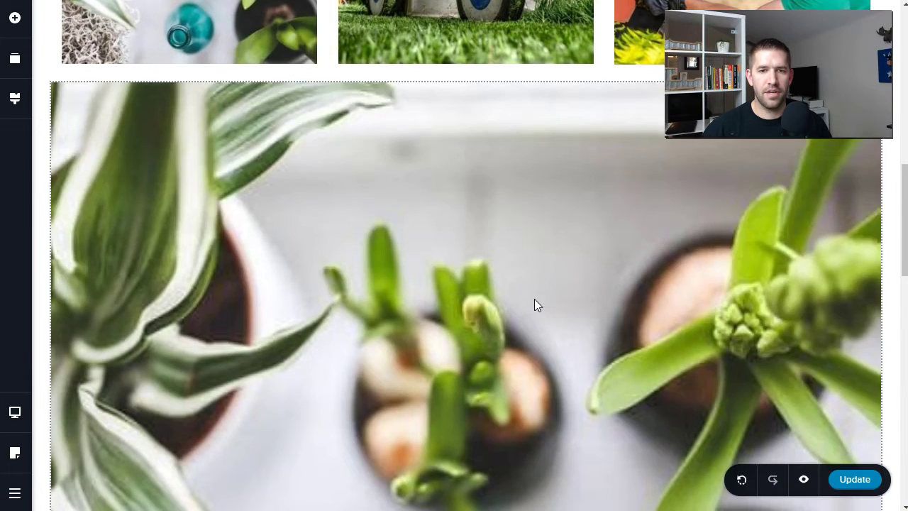
{"action": "left_click", "coordinate": [533, 300]}
{"action": "left_click", "coordinate": [554, 265]}
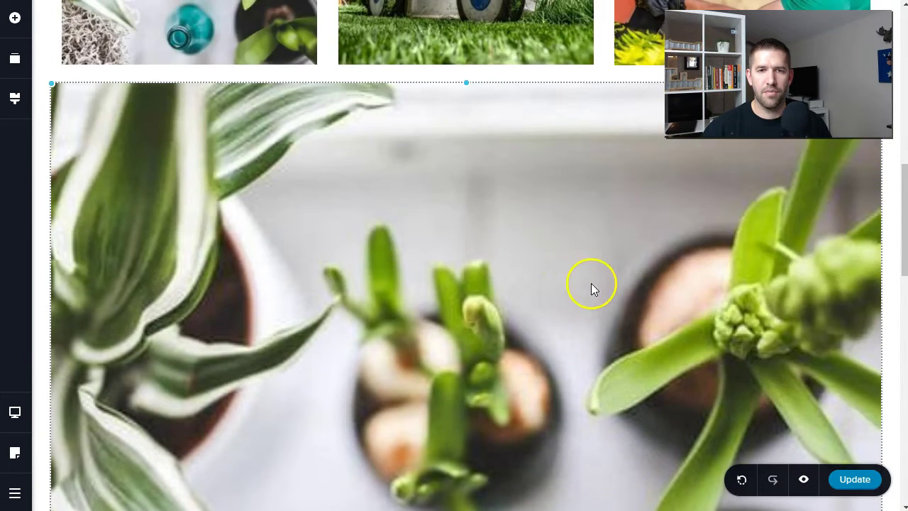
Set a new focal point for the small plant photo in its image settings
{"action": "scroll", "coordinate": [560, 262], "scroll_direction": "down", "scroll_amount": 2}
{"action": "scroll", "coordinate": [559, 262], "scroll_direction": "up", "scroll_amount": 5}
{"action": "left_click", "coordinate": [213, 203]}
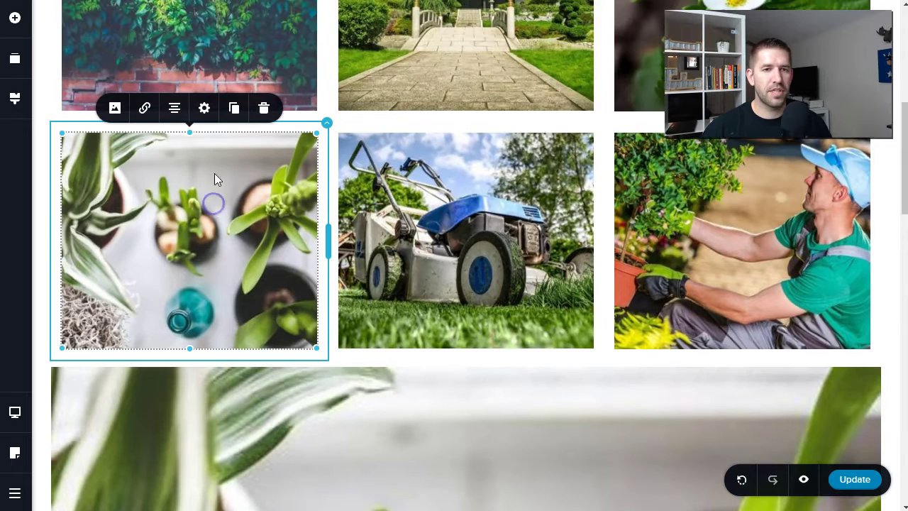
{"action": "left_click", "coordinate": [115, 108]}
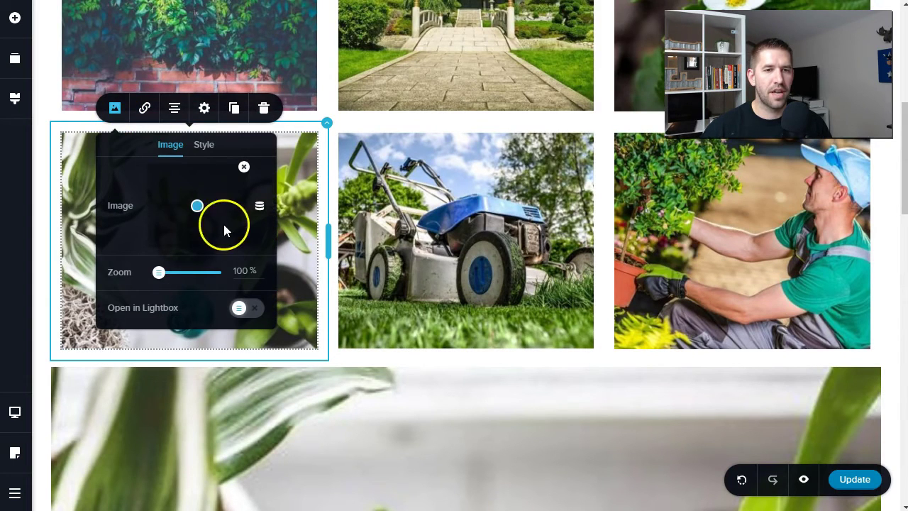
{"action": "left_click", "coordinate": [179, 188]}
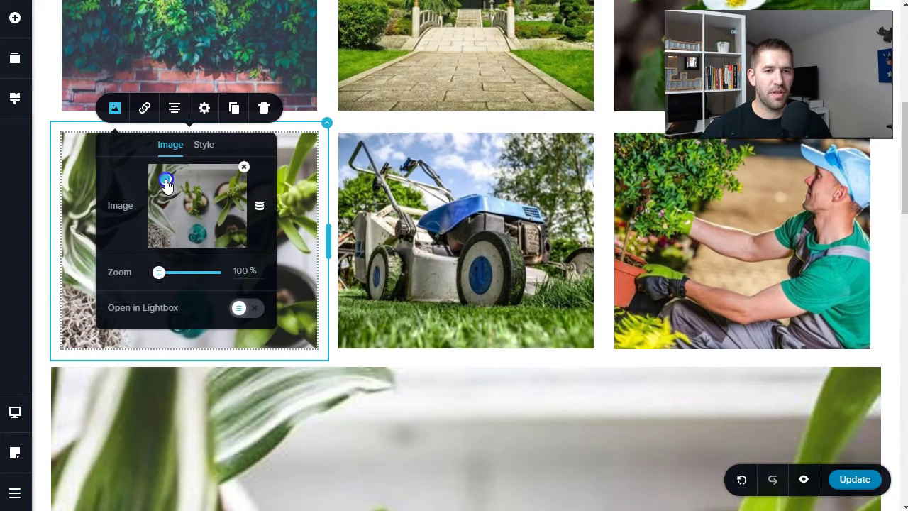
{"action": "left_click", "coordinate": [281, 229]}
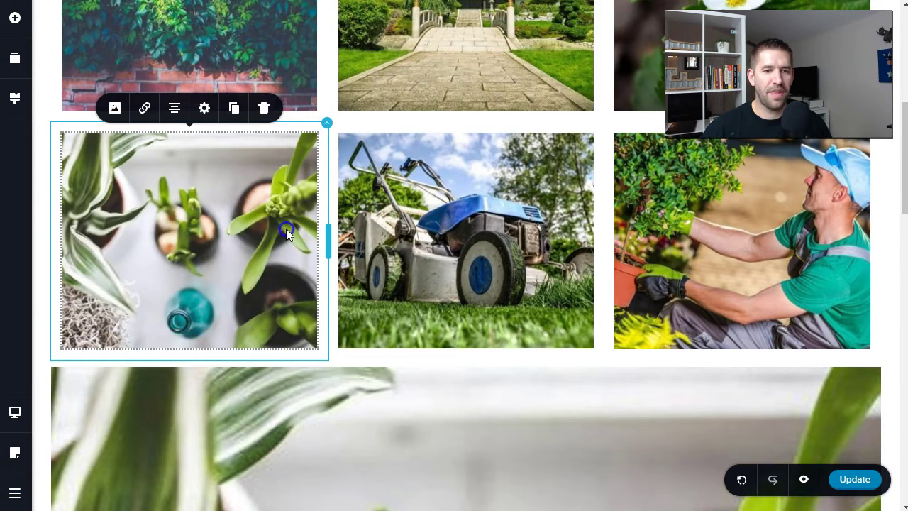
{"action": "scroll", "coordinate": [402, 243], "scroll_direction": "down", "scroll_amount": 8}
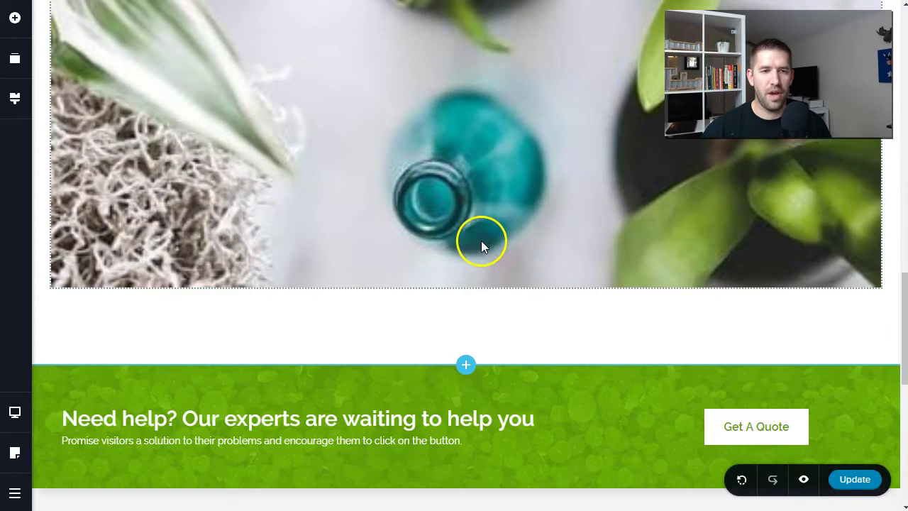
{"action": "scroll", "coordinate": [500, 239], "scroll_direction": "down", "scroll_amount": 4}
{"action": "scroll", "coordinate": [528, 236], "scroll_direction": "down", "scroll_amount": 3}
{"action": "scroll", "coordinate": [539, 231], "scroll_direction": "up", "scroll_amount": 3}
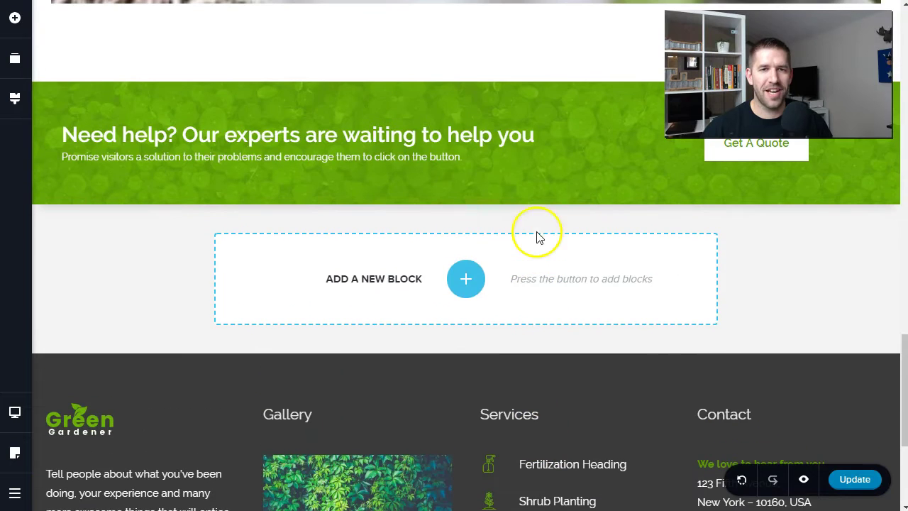
{"action": "left_click", "coordinate": [465, 280]}
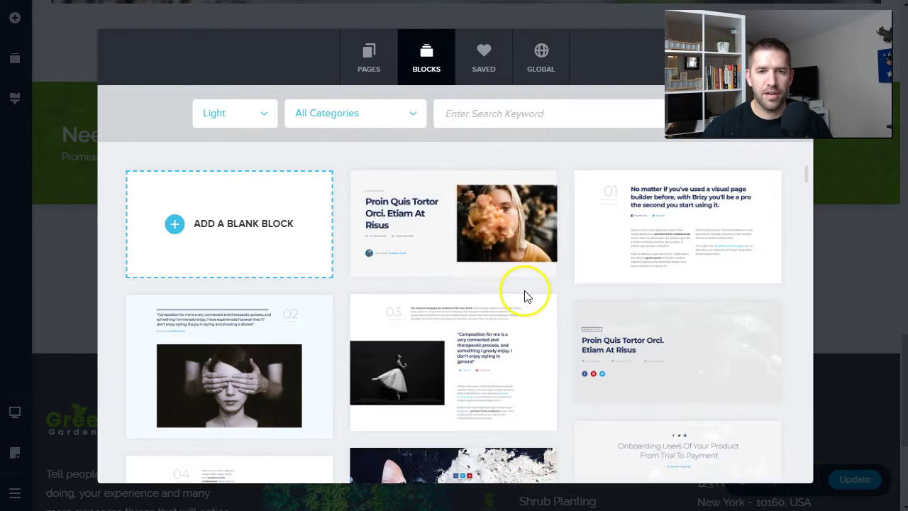
{"action": "scroll", "coordinate": [522, 293], "scroll_direction": "down", "scroll_amount": 3}
{"action": "scroll", "coordinate": [522, 296], "scroll_direction": "down", "scroll_amount": 10}
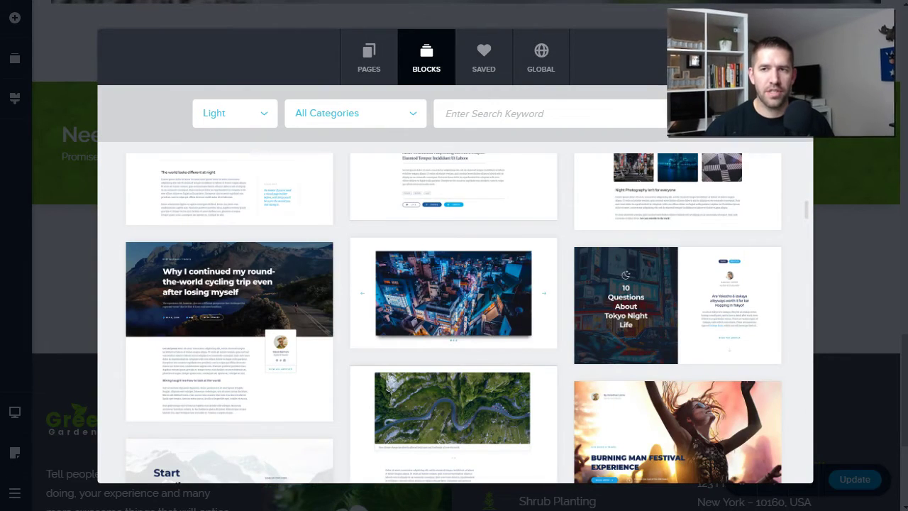
{"action": "scroll", "coordinate": [522, 258], "scroll_direction": "down", "scroll_amount": 2}
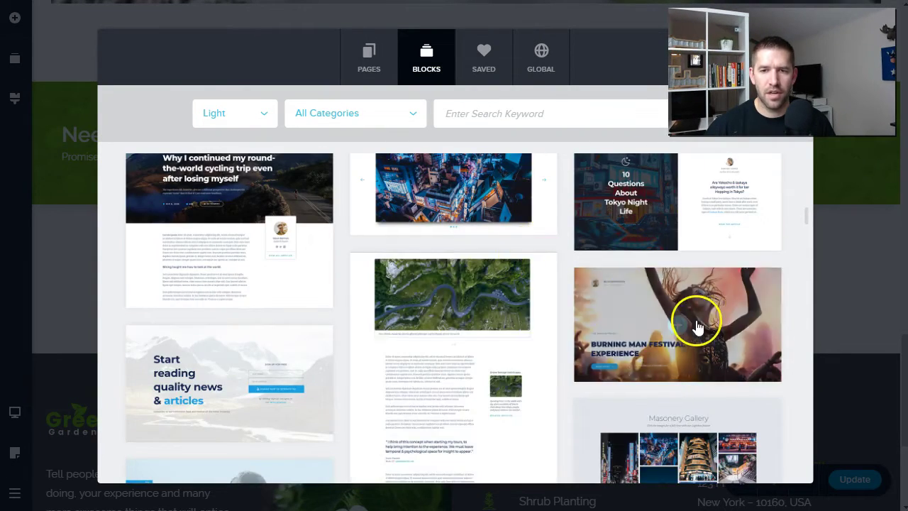
{"action": "scroll", "coordinate": [689, 324], "scroll_direction": "down", "scroll_amount": 3}
{"action": "scroll", "coordinate": [689, 325], "scroll_direction": "up", "scroll_amount": 1}
{"action": "scroll", "coordinate": [564, 291], "scroll_direction": "down", "scroll_amount": 10}
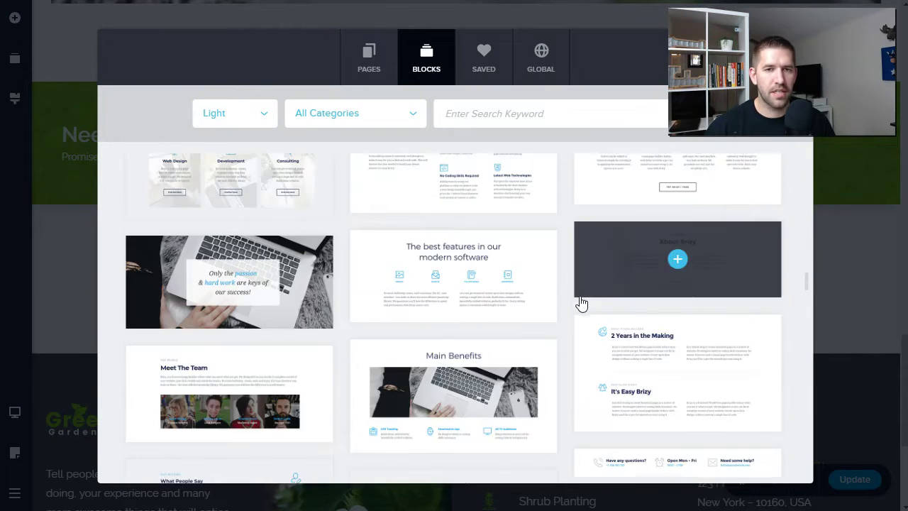
{"action": "scroll", "coordinate": [470, 279], "scroll_direction": "up", "scroll_amount": 6}
{"action": "left_click", "coordinate": [277, 113]}
{"action": "left_click", "coordinate": [314, 118]}
{"action": "left_click", "coordinate": [318, 171]}
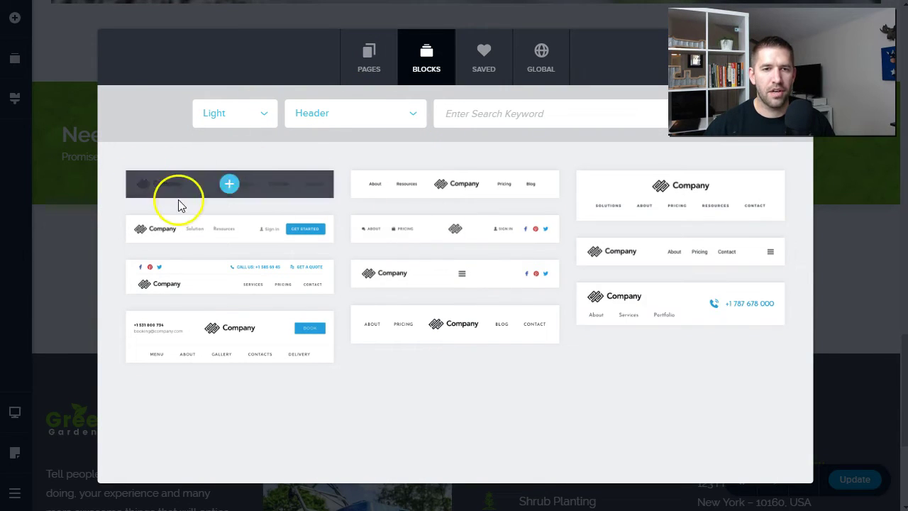
{"action": "left_click", "coordinate": [238, 125]}
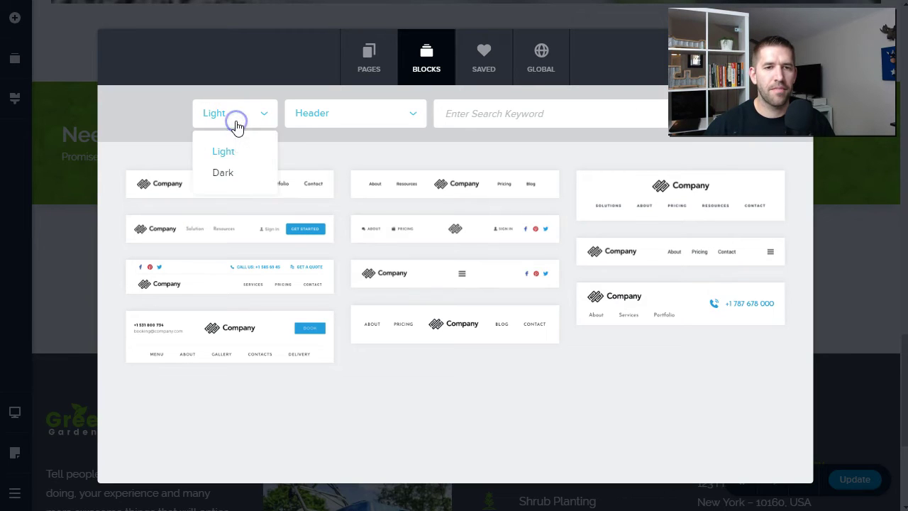
{"action": "left_click", "coordinate": [318, 124]}
{"action": "left_click", "coordinate": [319, 122]}
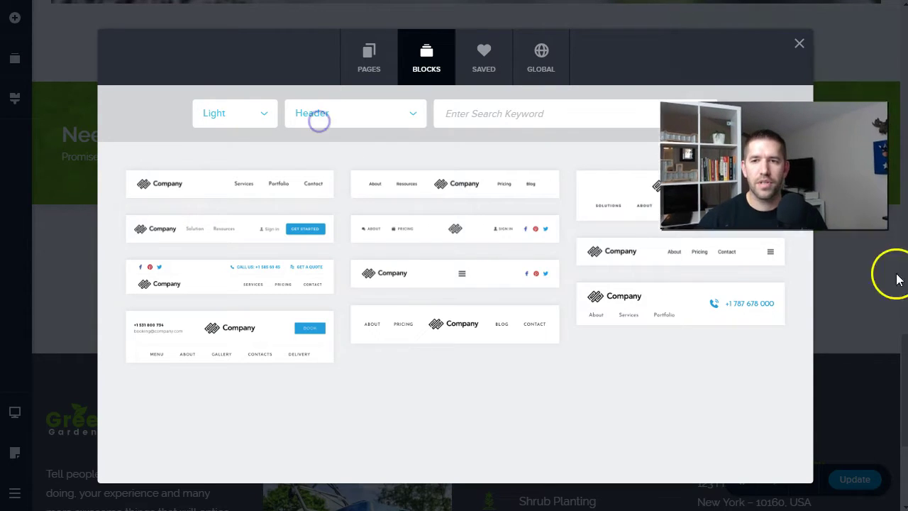
{"action": "left_click", "coordinate": [794, 44]}
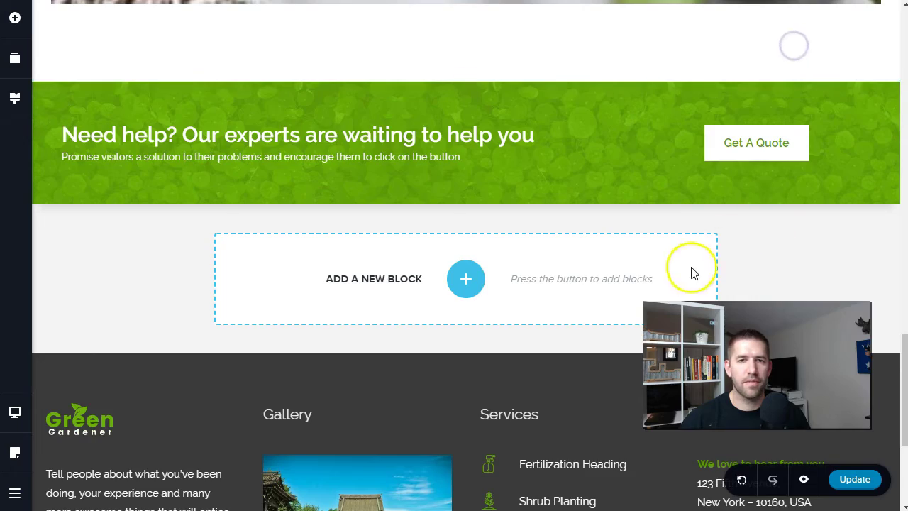
{"action": "scroll", "coordinate": [724, 286], "scroll_direction": "up", "scroll_amount": 10}
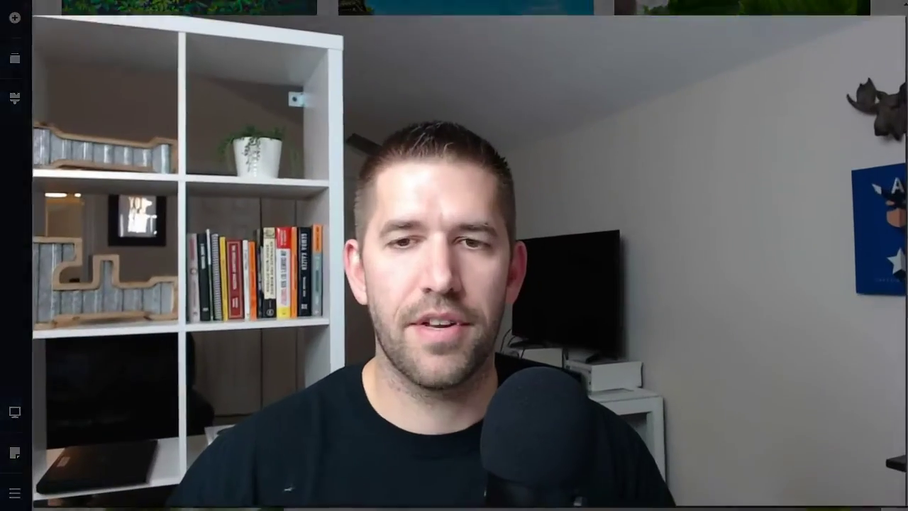